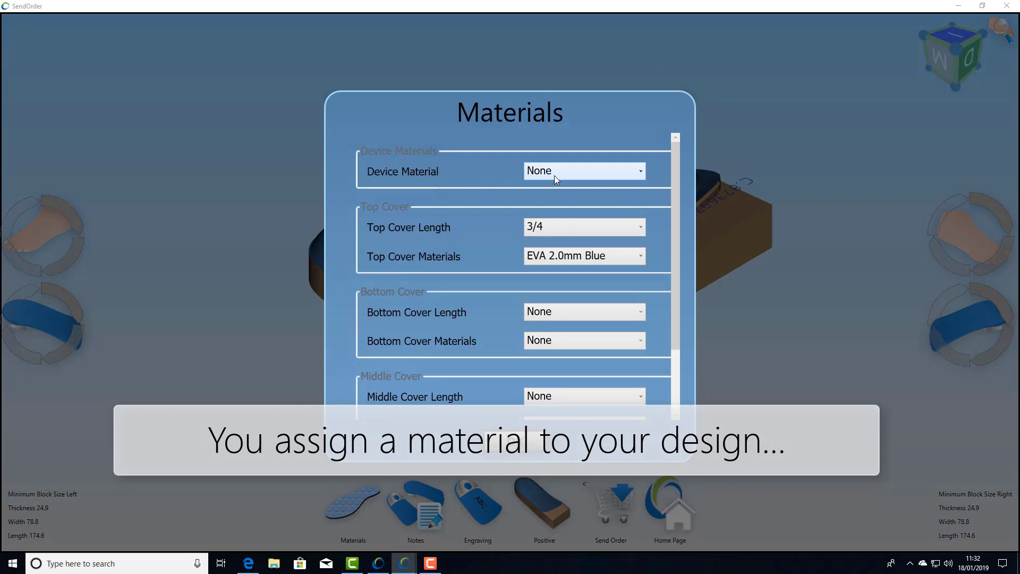
# Step: Choose MDF from the Device Material dropdown for the insole design
pyautogui.click(553, 175)
pyautogui.click(543, 246)
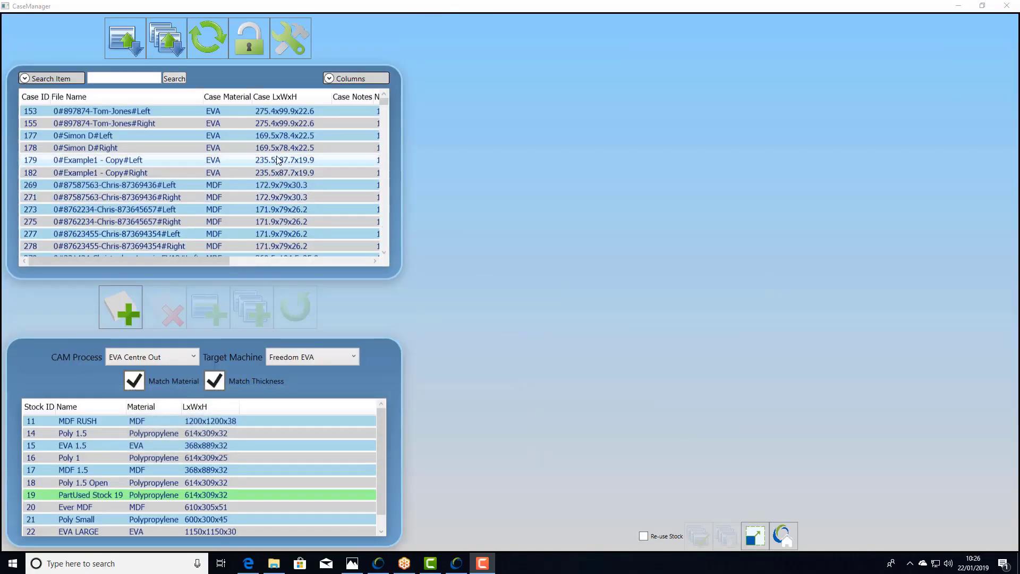
# Step: Import all designs exported from FitFoot360 into the case list with Auto load from folder
pyautogui.scroll(-1, 261, 171)
pyautogui.scroll(4, 261, 171)
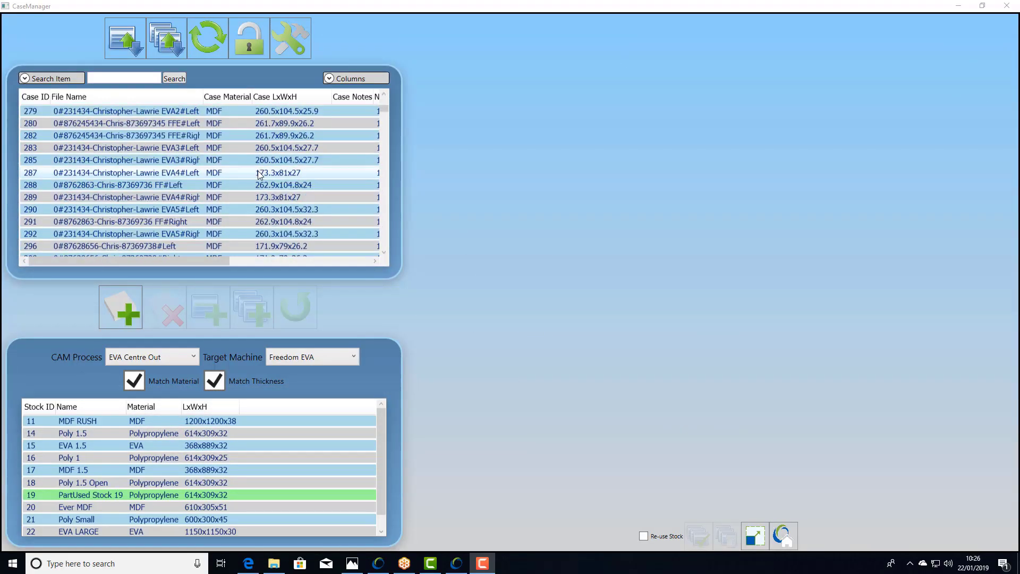
pyautogui.click(169, 35)
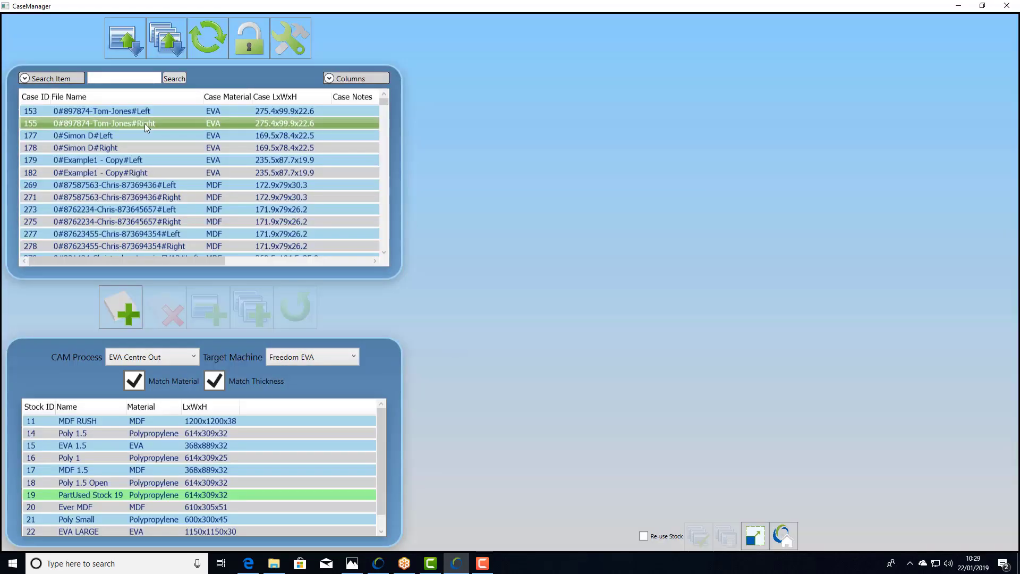
# Step: Open case 155's prescription and rotate its 3-D insole model to inspect it
pyautogui.doubleClick(146, 128)
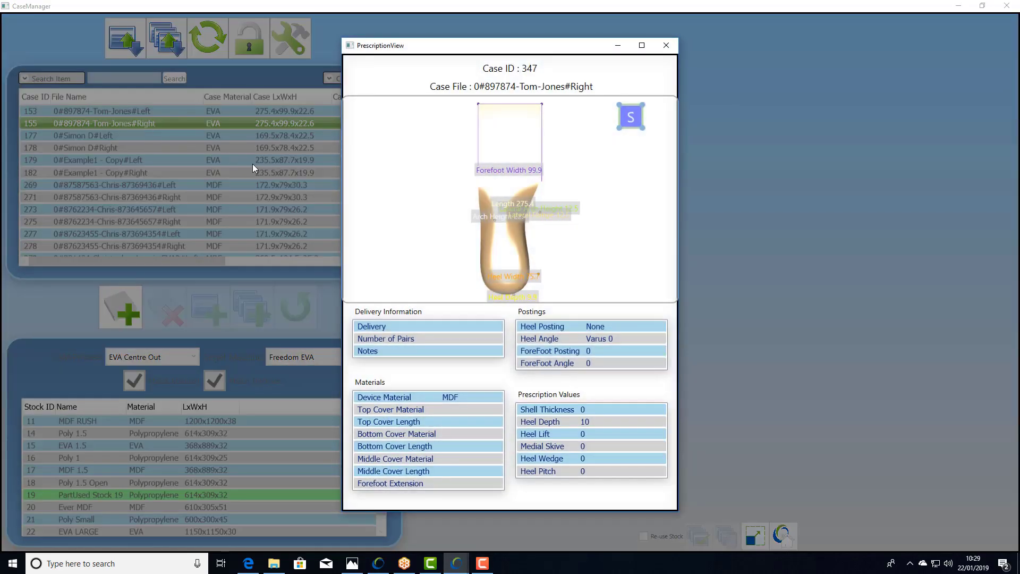
pyautogui.moveTo(549, 251); pyautogui.dragTo(546, 209, button='right')
pyautogui.scroll(5, 547, 209)
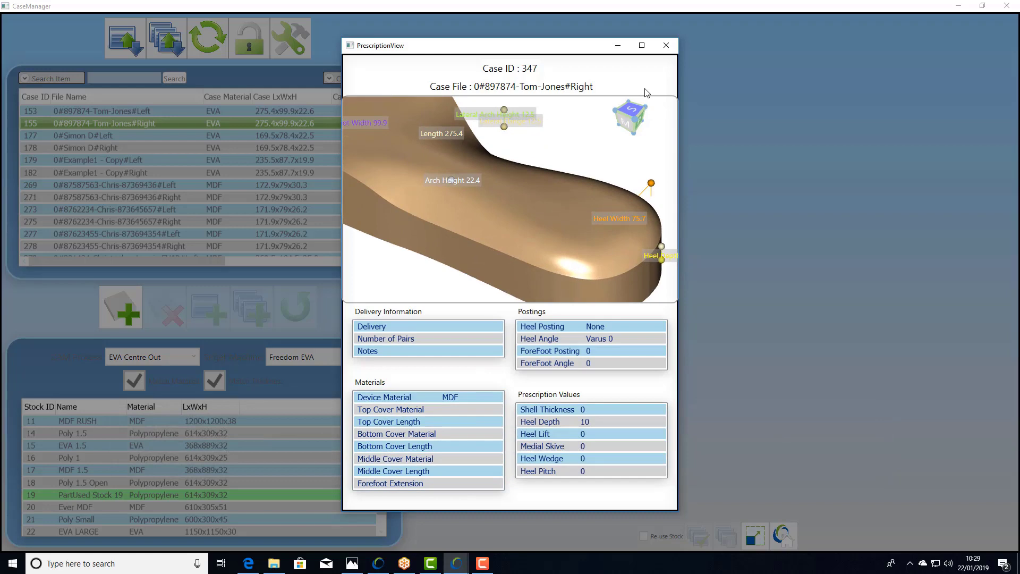
pyautogui.click(666, 46)
# Step: Open case 415's prescription and tilt its insole model to a side view
pyautogui.scroll(-10, 181, 215)
pyautogui.doubleClick(181, 215)
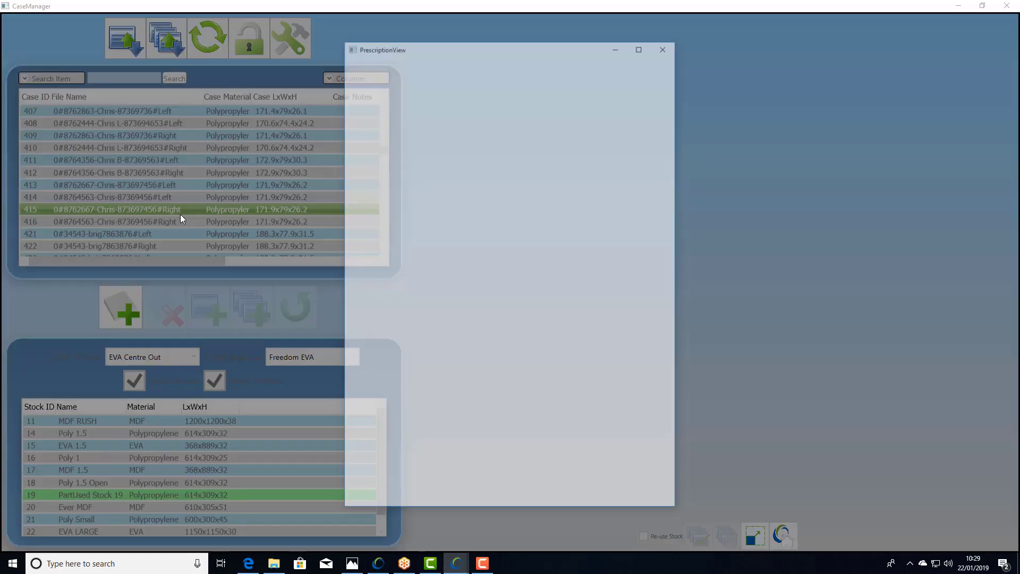
pyautogui.moveTo(494, 250); pyautogui.dragTo(527, 170, button='right')
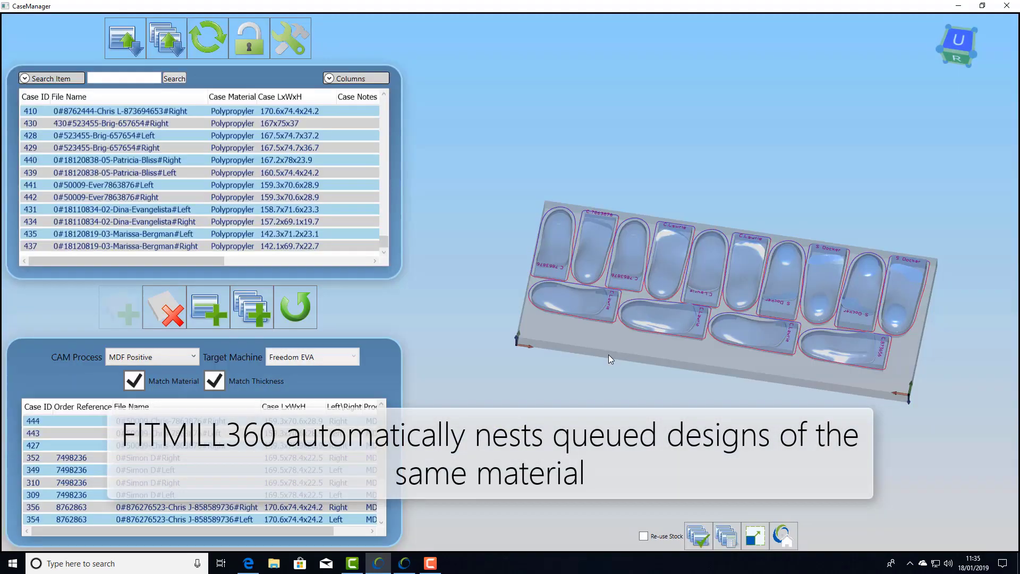
# Step: Calculate toolpaths for the nested 14-case MDF block
pyautogui.click(690, 249)
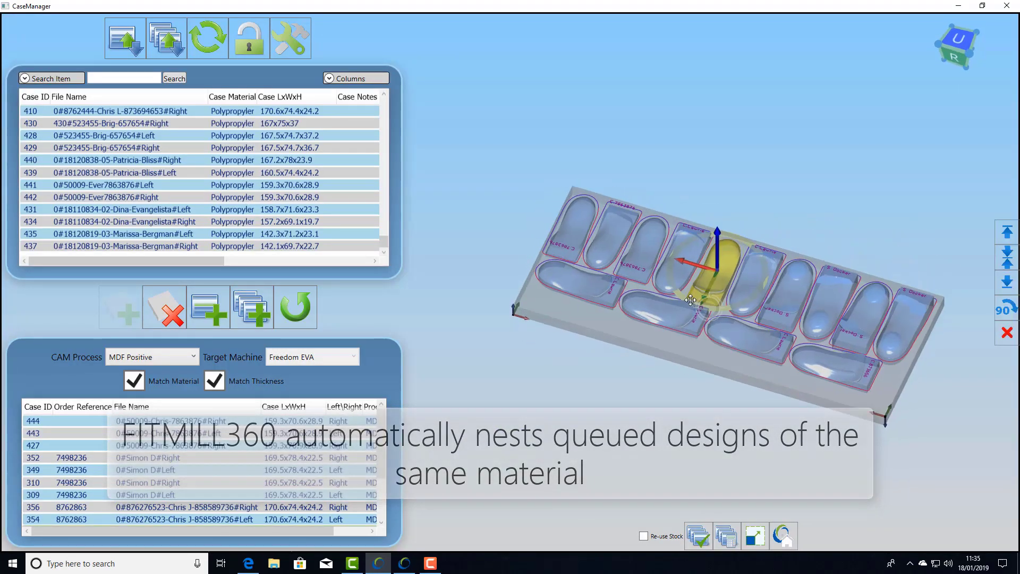
pyautogui.scroll(-3, 693, 301)
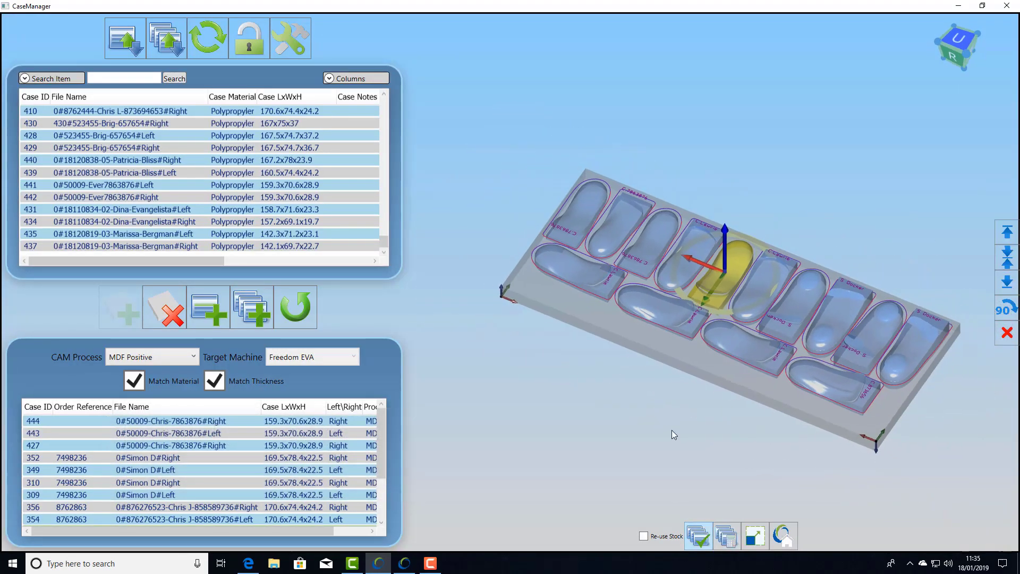
pyautogui.click(725, 535)
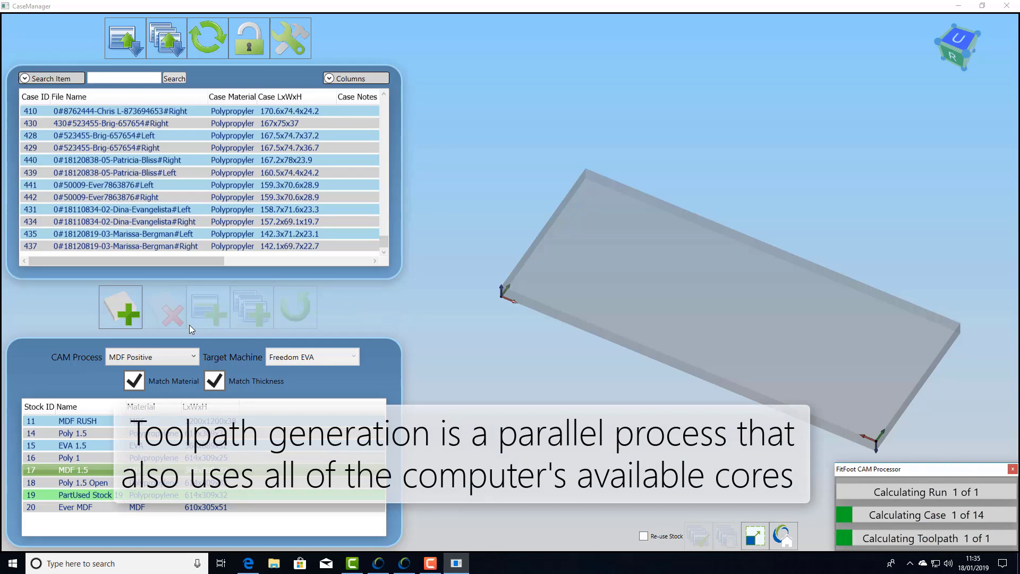
# Step: Auto-nest the next batch, scroll the 64.pdf setup sheet, and reveal the NC code
pyautogui.click(243, 314)
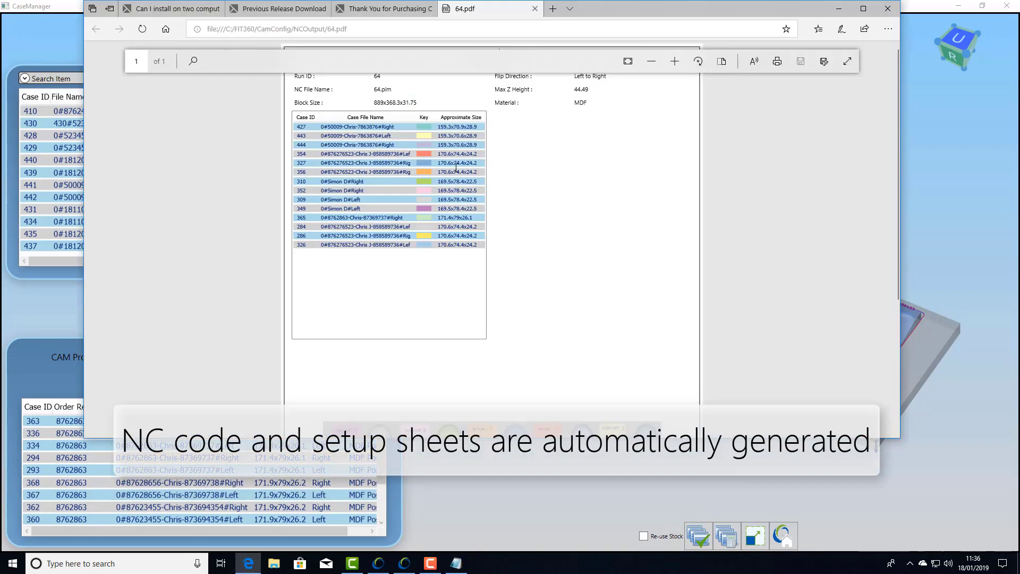
pyautogui.scroll(-4, 465, 191)
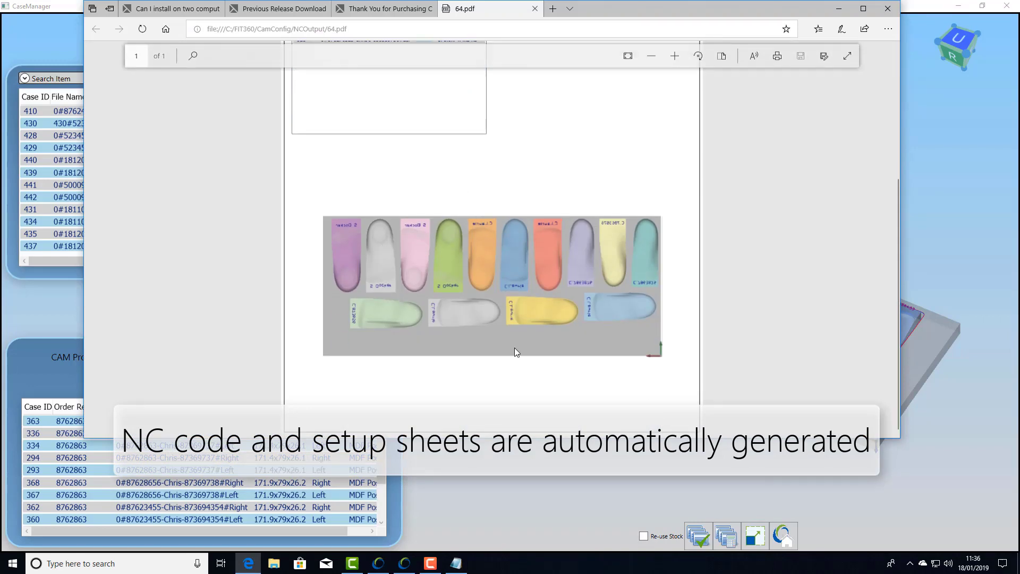
pyautogui.scroll(4, 505, 224)
pyautogui.click(836, 10)
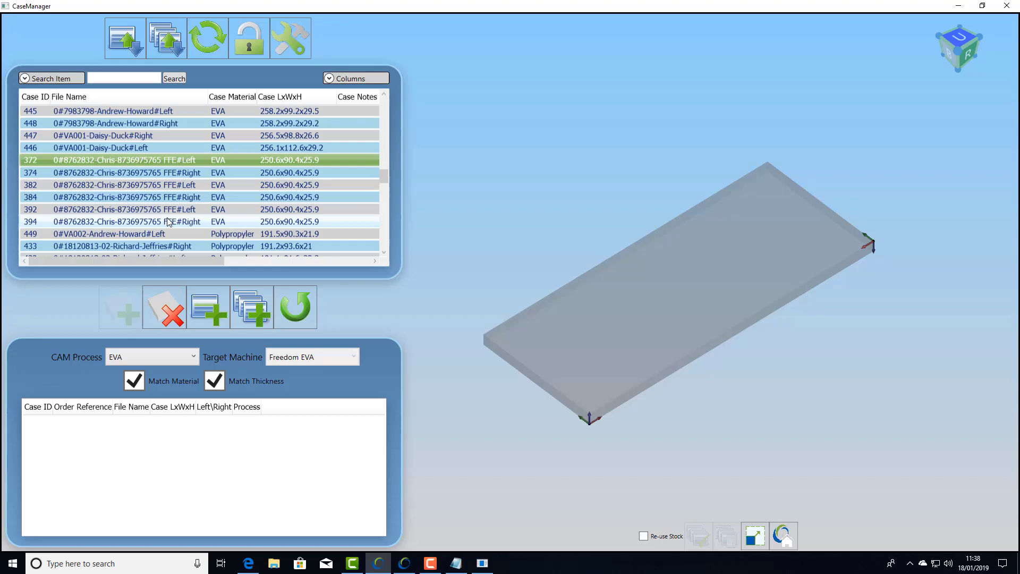
# Step: Add EVA cases 372–394 to the stock block, then nest further queued EVA cases
pyautogui.keyDown('shift'); pyautogui.click(168, 222); pyautogui.keyUp('shift')
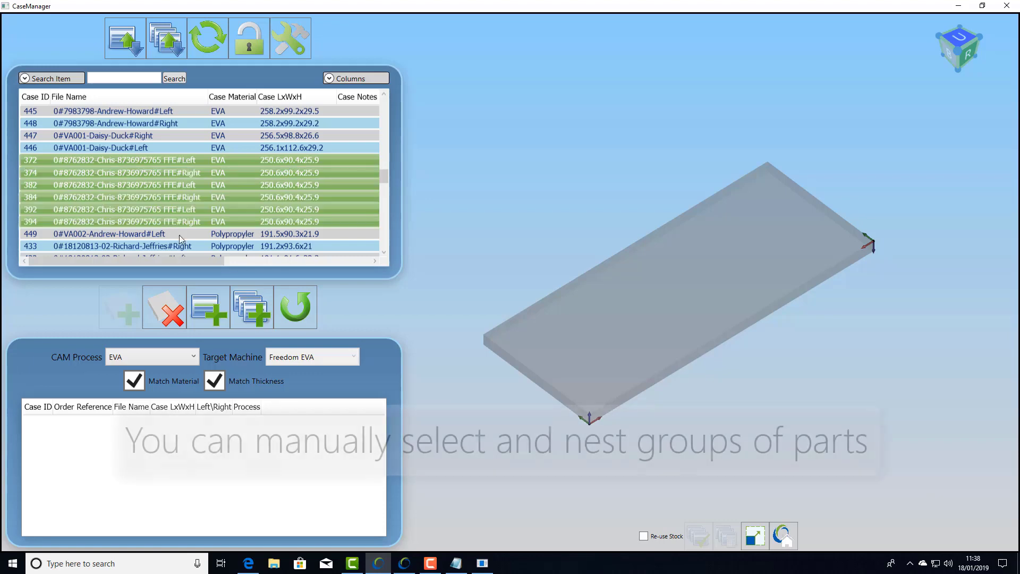
pyautogui.click(209, 305)
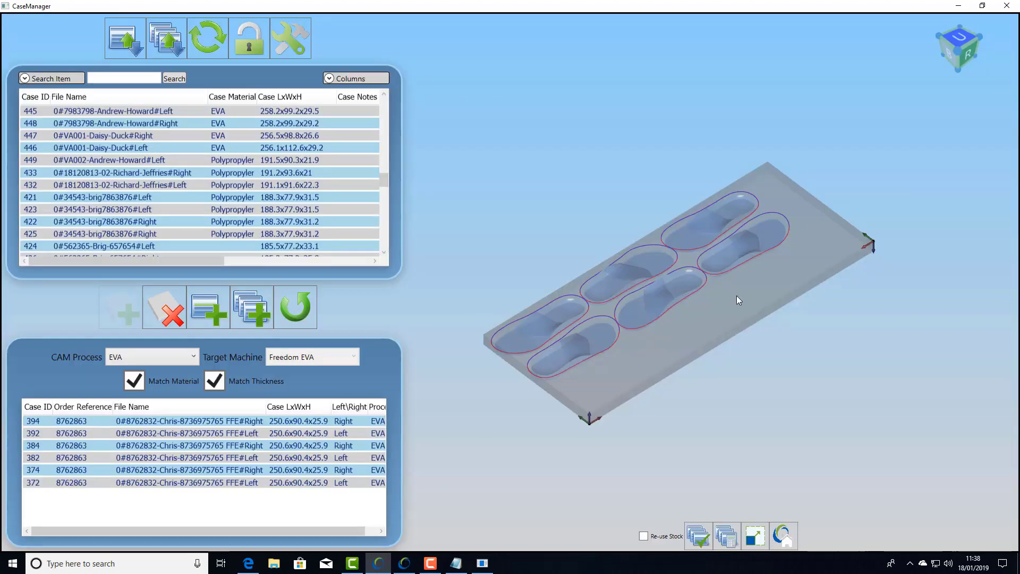
pyautogui.moveTo(736, 296); pyautogui.dragTo(728, 353, button='middle')
pyautogui.click(252, 315)
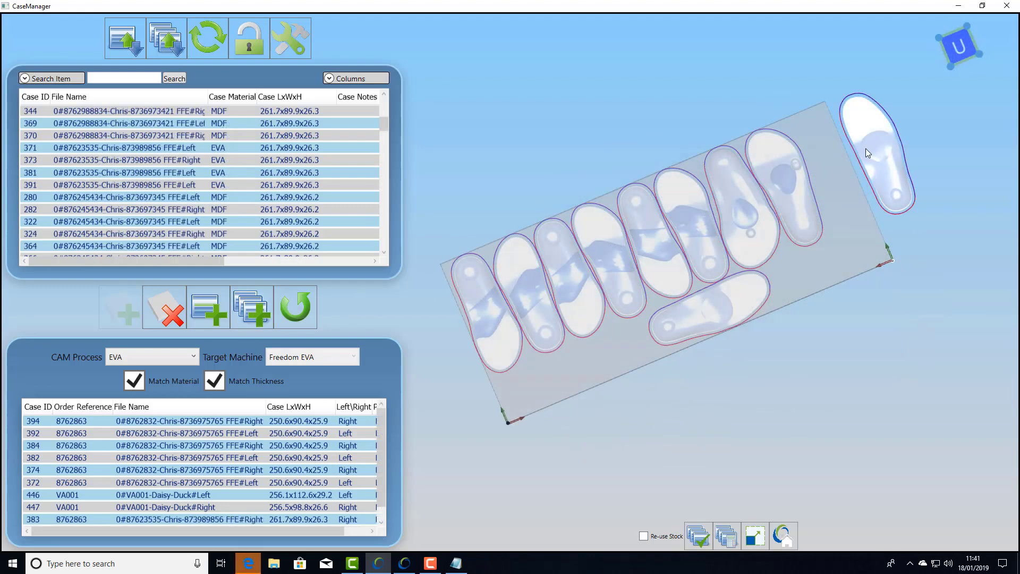
# Step: Move the overhanging insole onto the block and rotate it about 90 degrees to fit the gap
pyautogui.click(866, 148)
pyautogui.moveTo(853, 158); pyautogui.dragTo(560, 259)
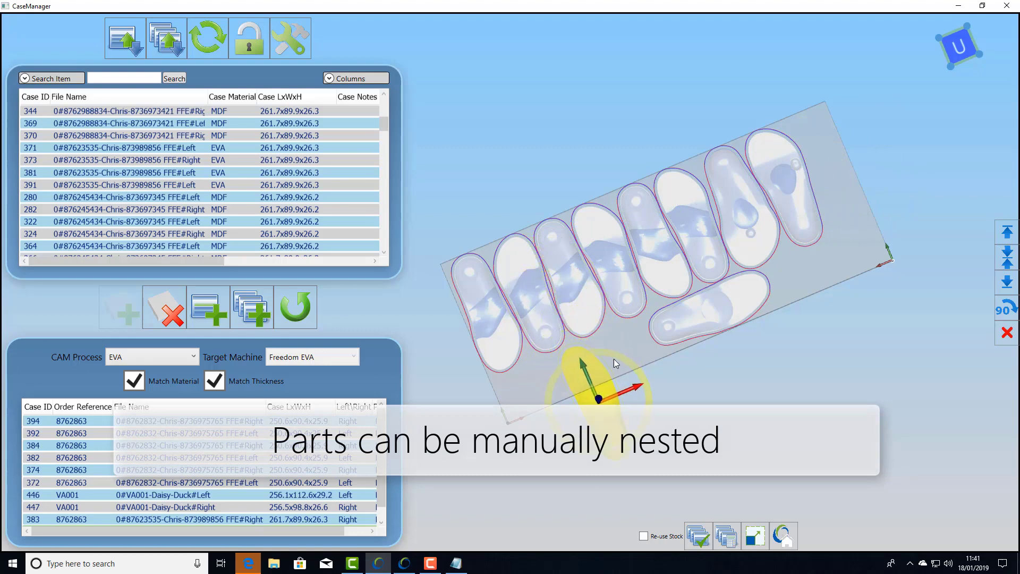
pyautogui.scroll(5, 612, 356)
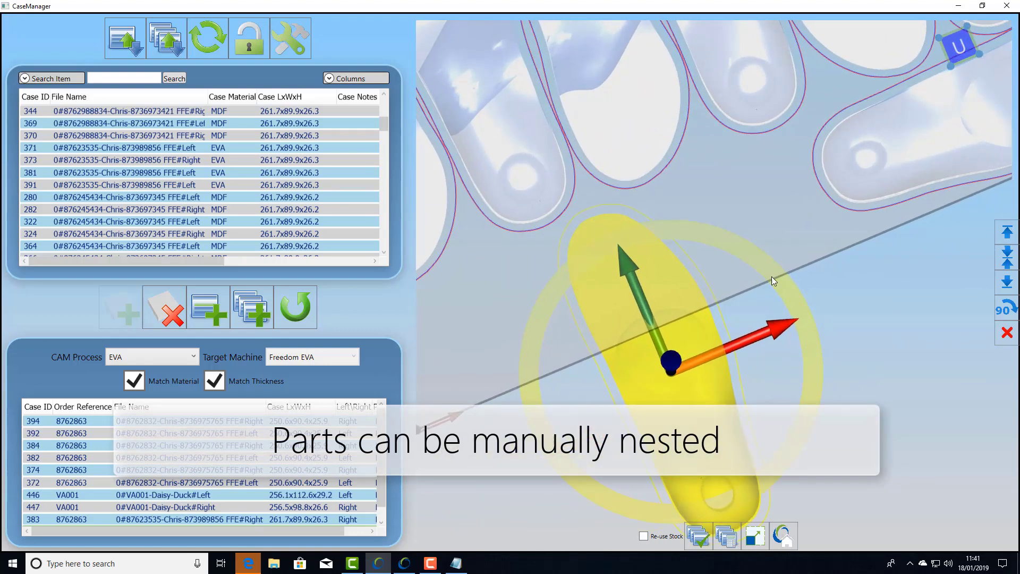
pyautogui.moveTo(771, 276); pyautogui.dragTo(776, 419)
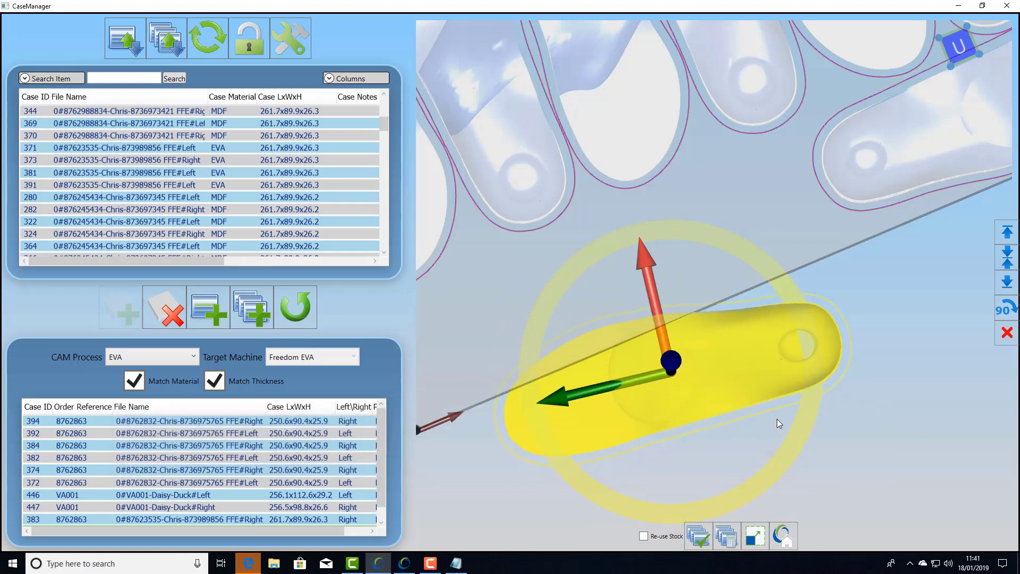
pyautogui.moveTo(665, 327); pyautogui.dragTo(651, 210)
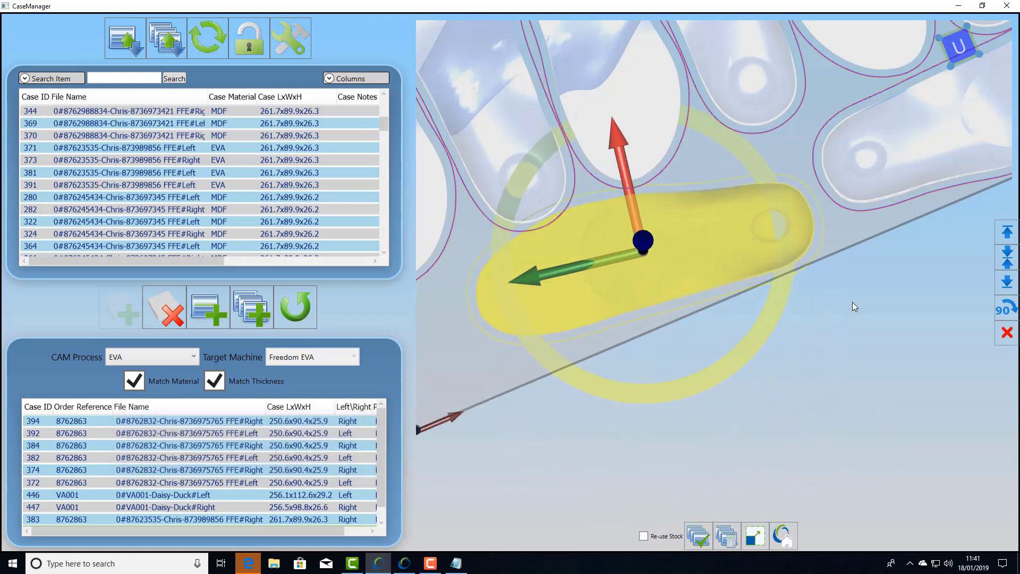
pyautogui.moveTo(681, 385); pyautogui.dragTo(733, 361)
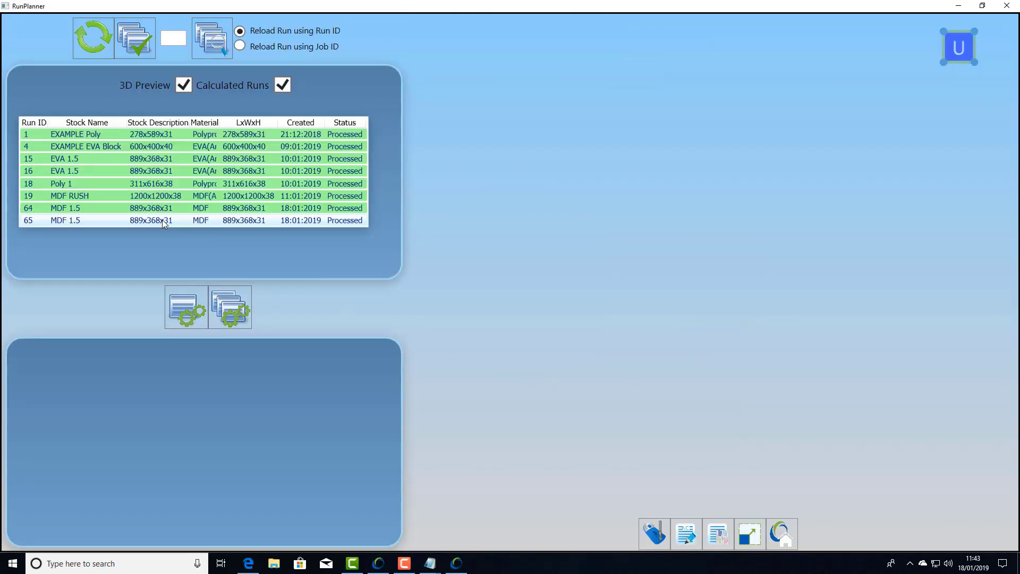
# Step: Simulate run 65's toolpaths, orbiting to inspect the cutter, then auto-fill a block with queued cases
pyautogui.click(161, 219)
pyautogui.click(653, 536)
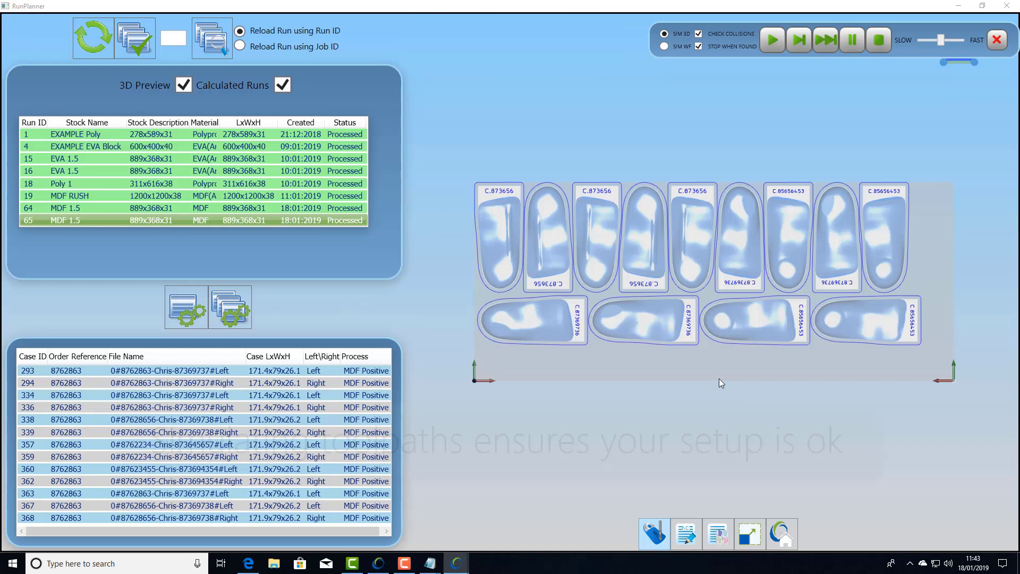
pyautogui.moveTo(759, 312); pyautogui.dragTo(744, 270, button='right')
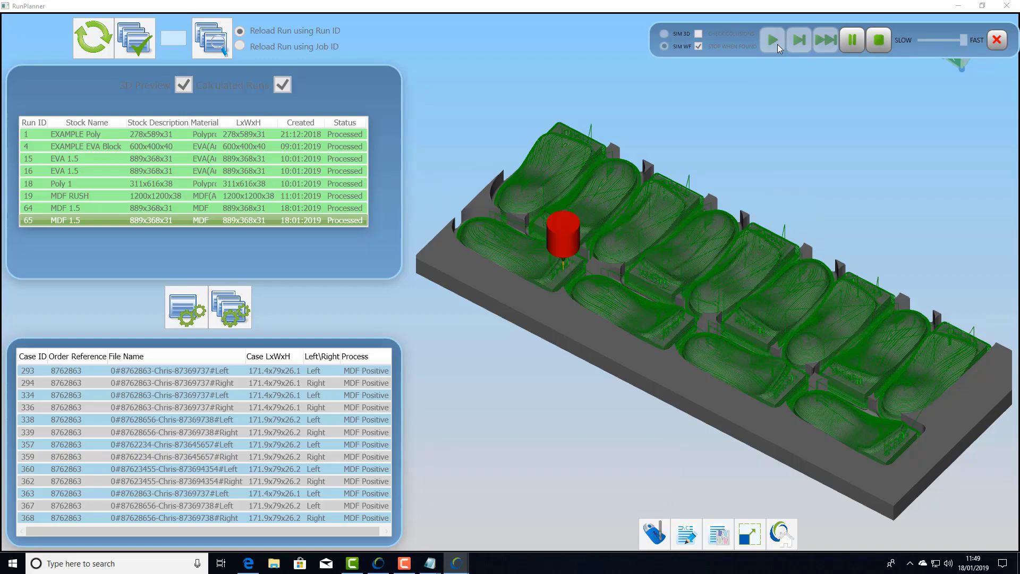
pyautogui.scroll(10, 571, 177)
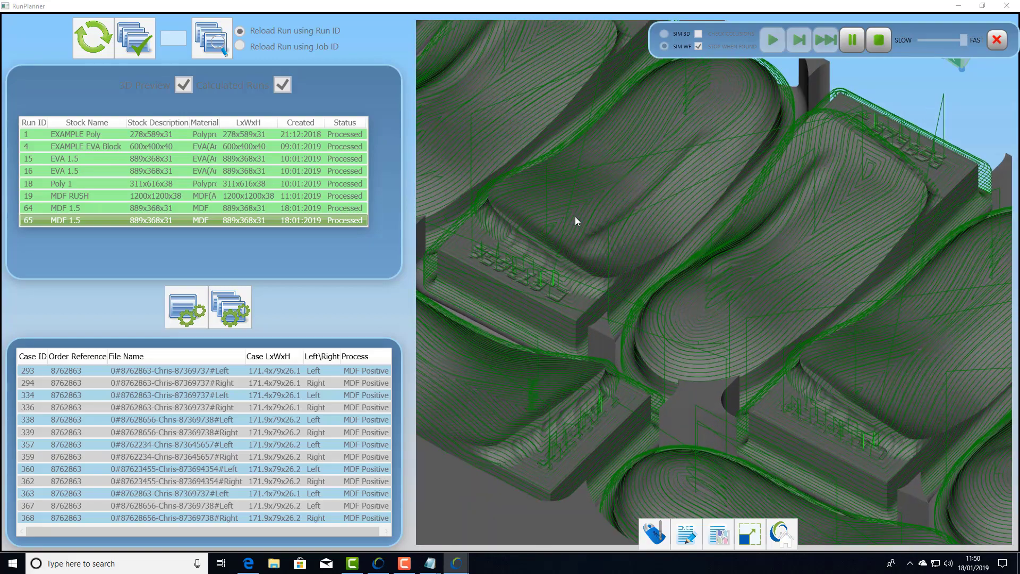
pyautogui.moveTo(595, 222); pyautogui.dragTo(769, 191, button='middle')
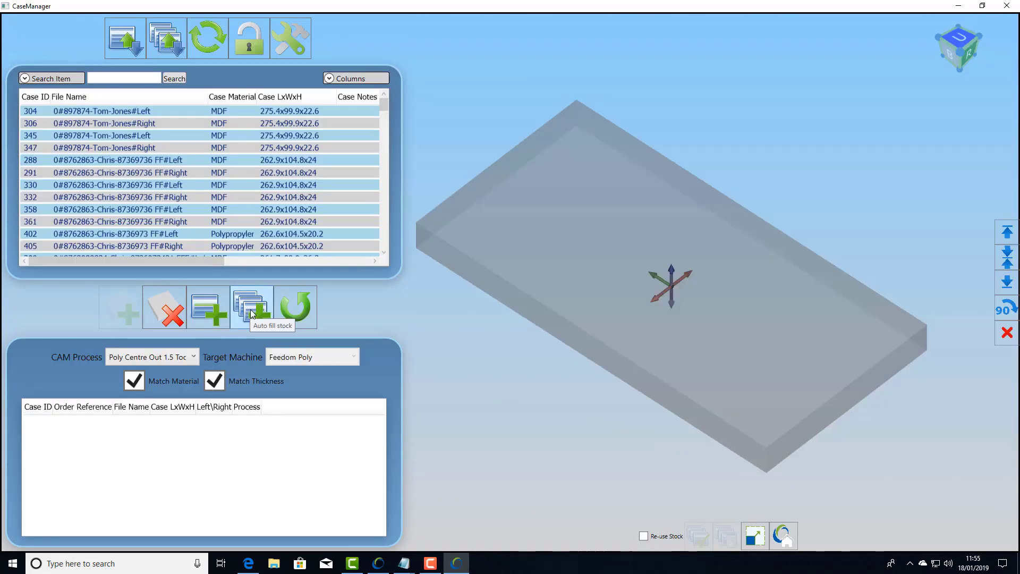
pyautogui.click(252, 313)
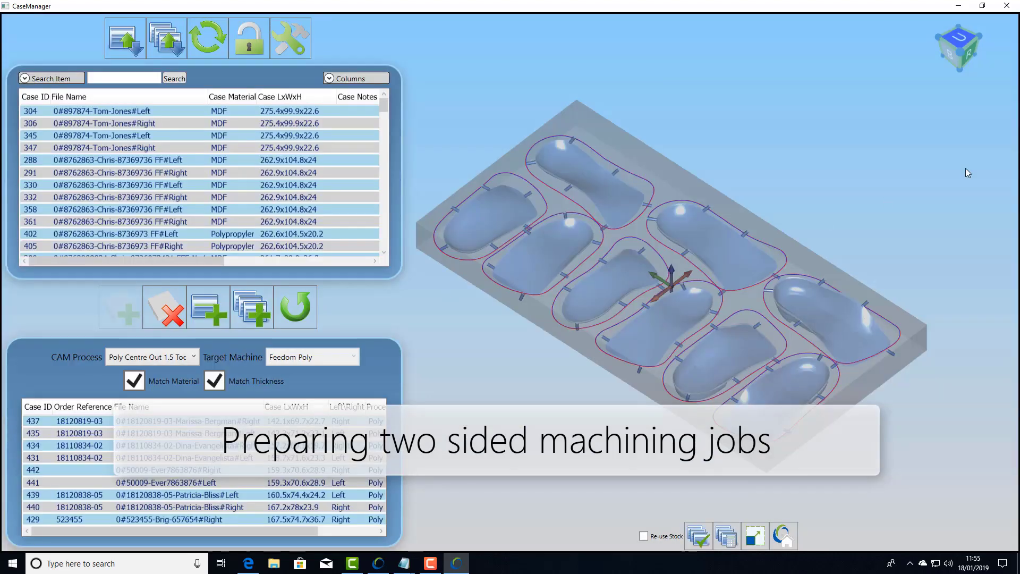
# Step: View the poly block from the top and check nested cases 439, 440 and 429
pyautogui.click(958, 40)
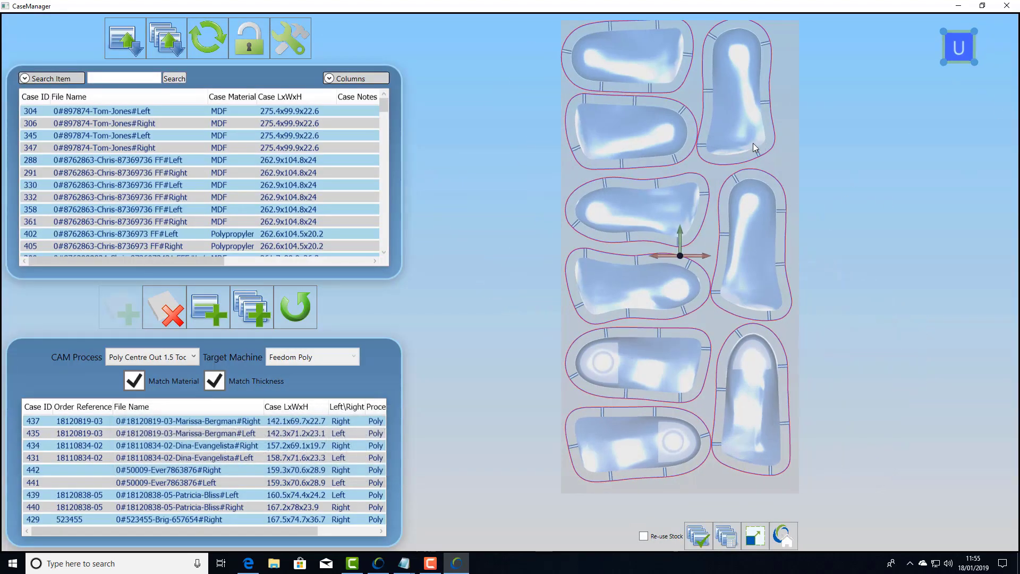
pyautogui.click(758, 107)
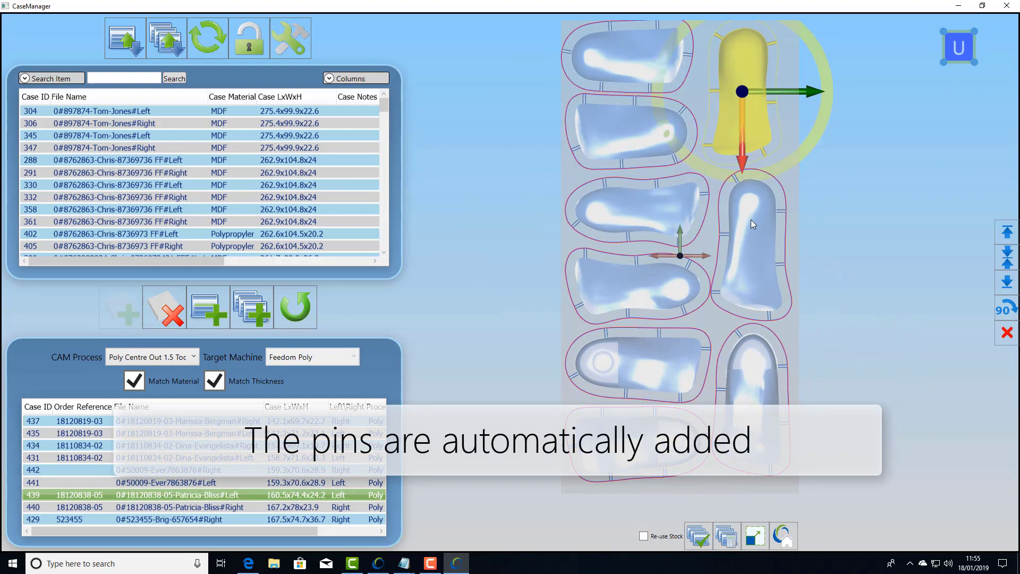
pyautogui.click(760, 244)
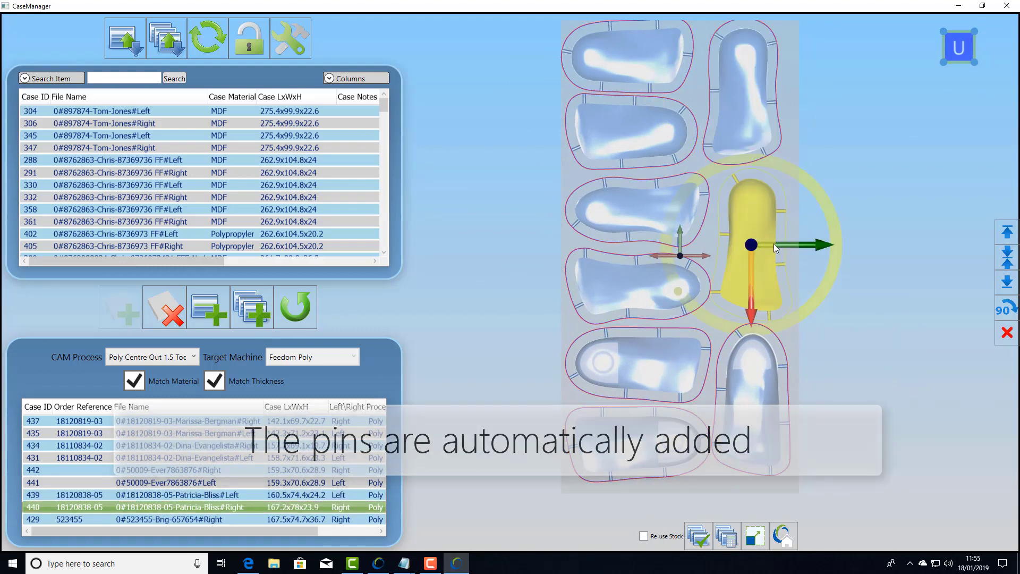
pyautogui.click(756, 401)
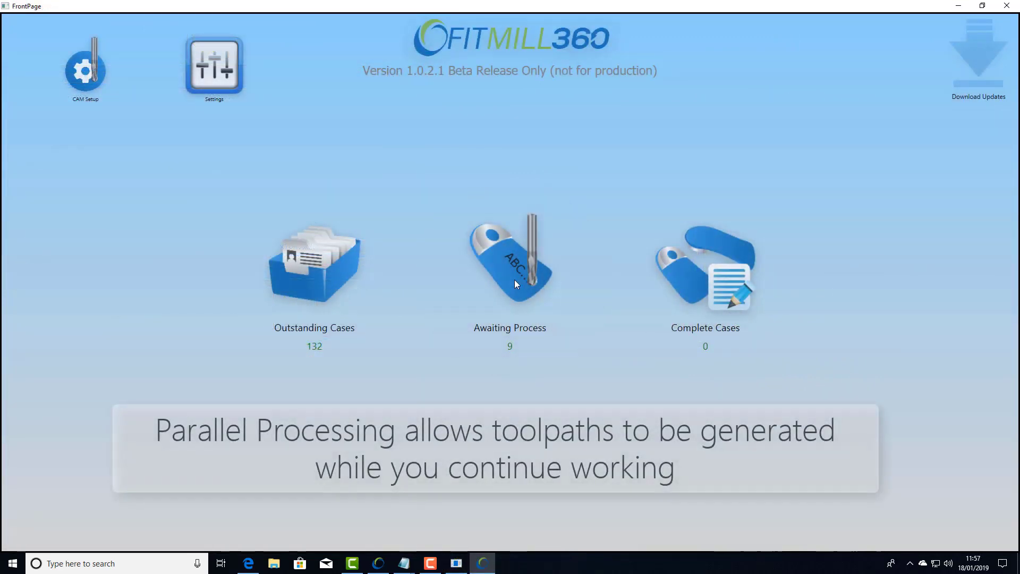
# Step: Process run 68 Poly Small from Awaiting Process, then scroll through its setup sheet and NC code
pyautogui.click(514, 279)
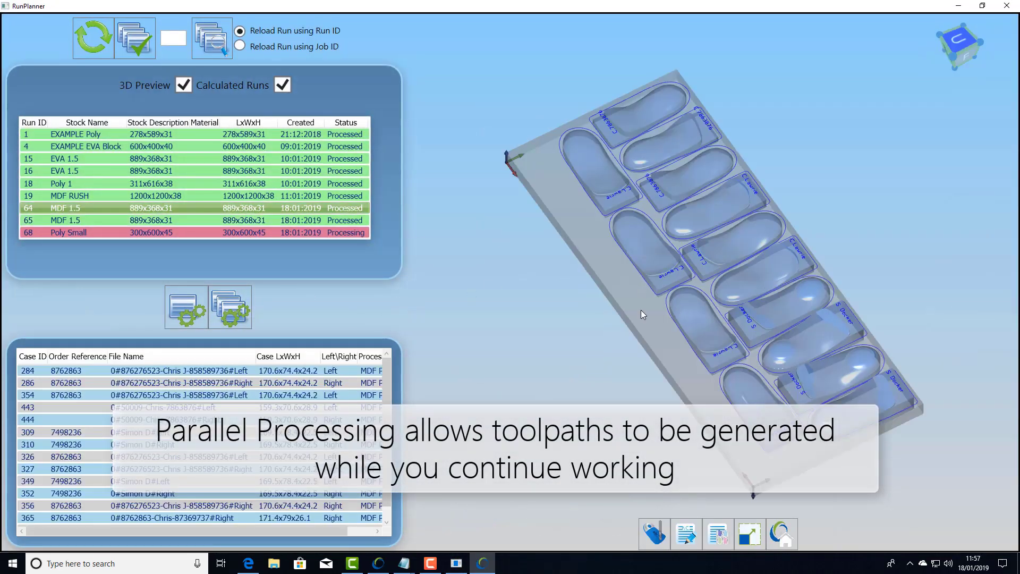
pyautogui.click(168, 231)
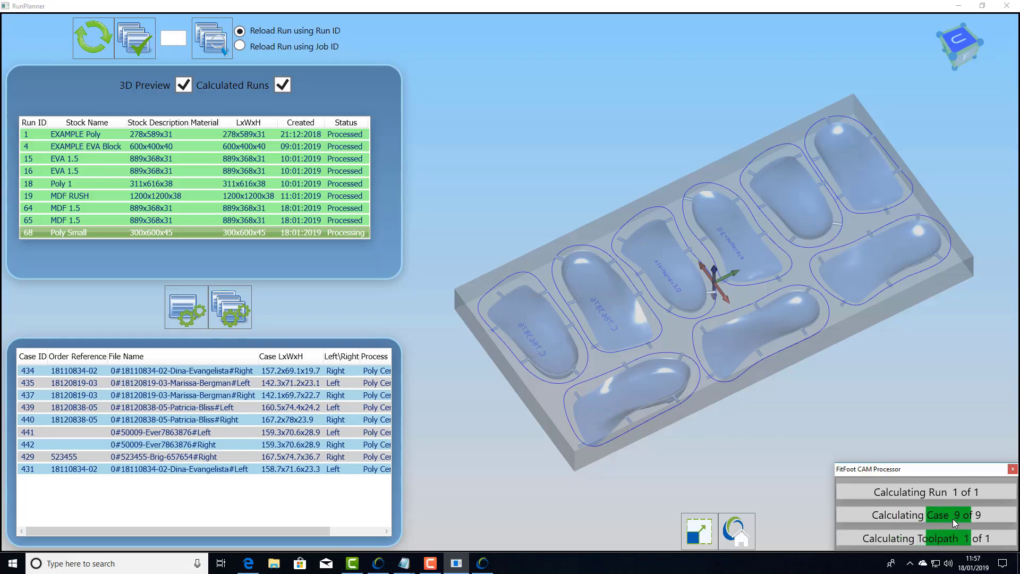
pyautogui.scroll(-4, 500, 287)
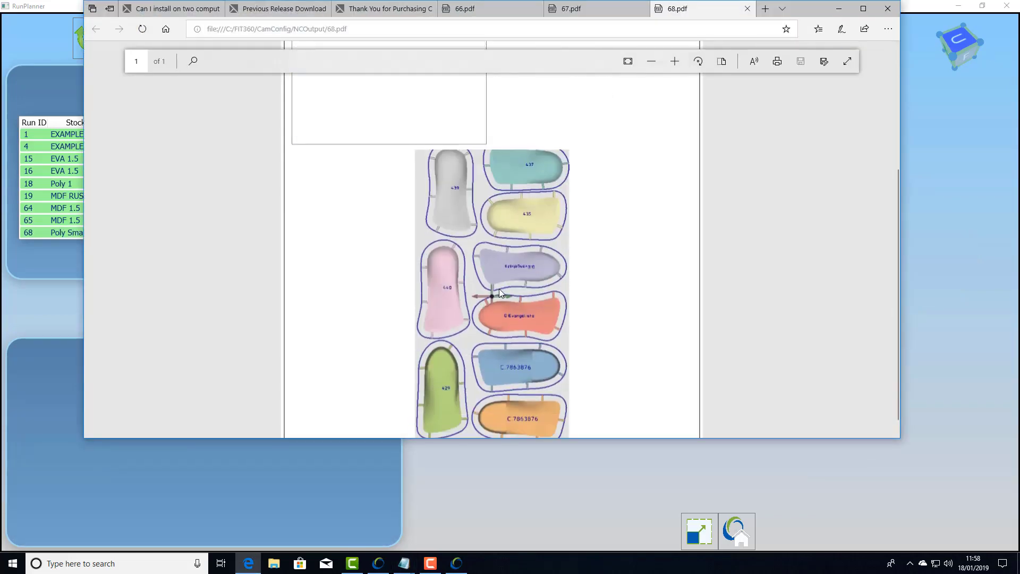
pyautogui.scroll(4, 474, 271)
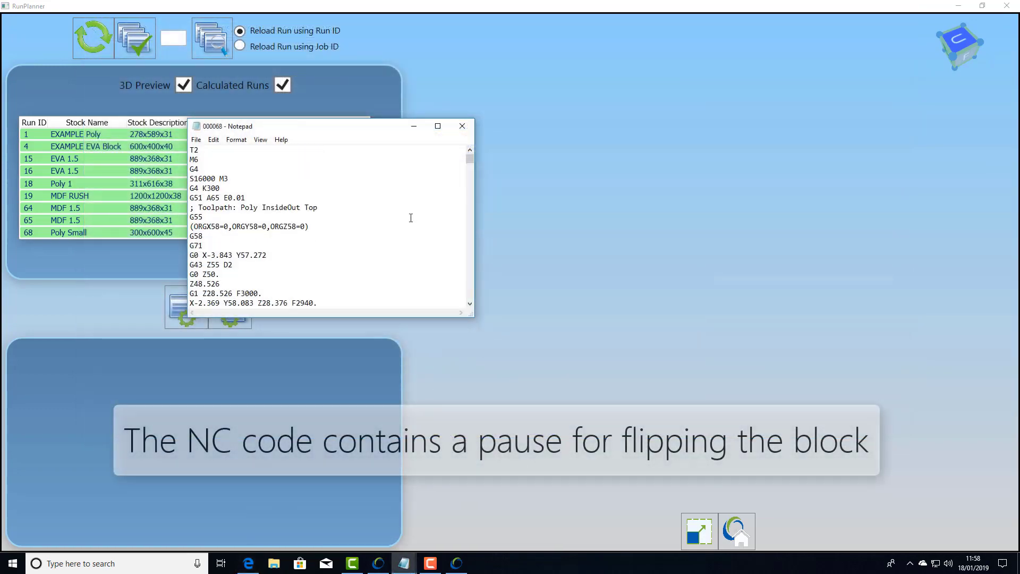
pyautogui.scroll(4, 425, 207)
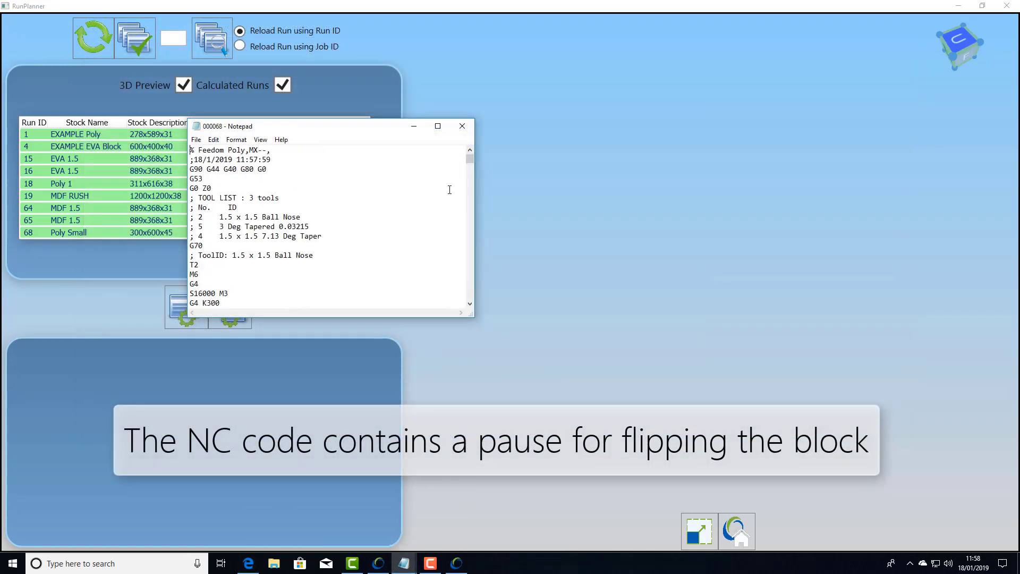
pyautogui.scroll(-10, 470, 167)
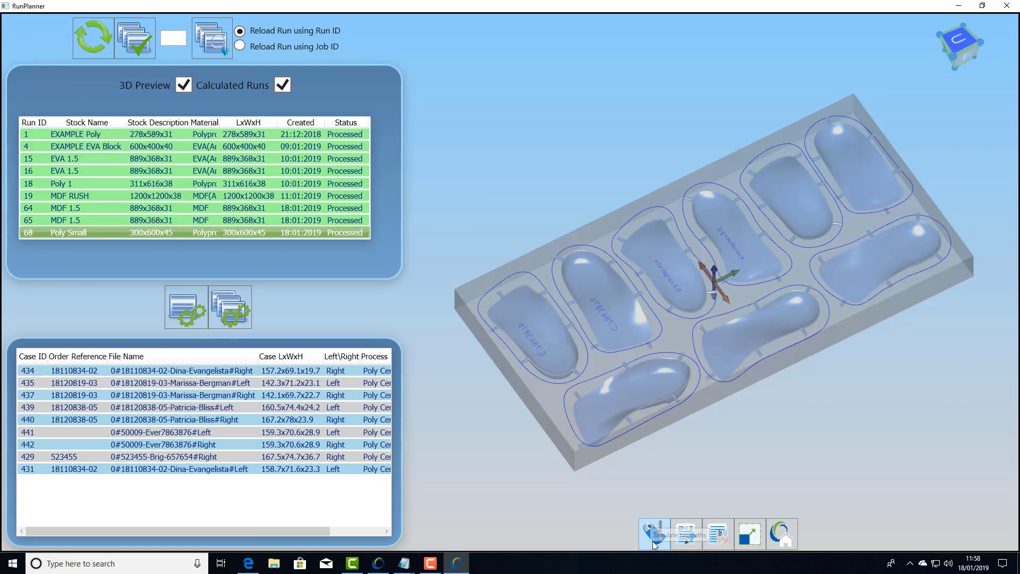
# Step: Play the machining simulation, then uncheck Check Collisions and resume past the shank collision
pyautogui.click(654, 536)
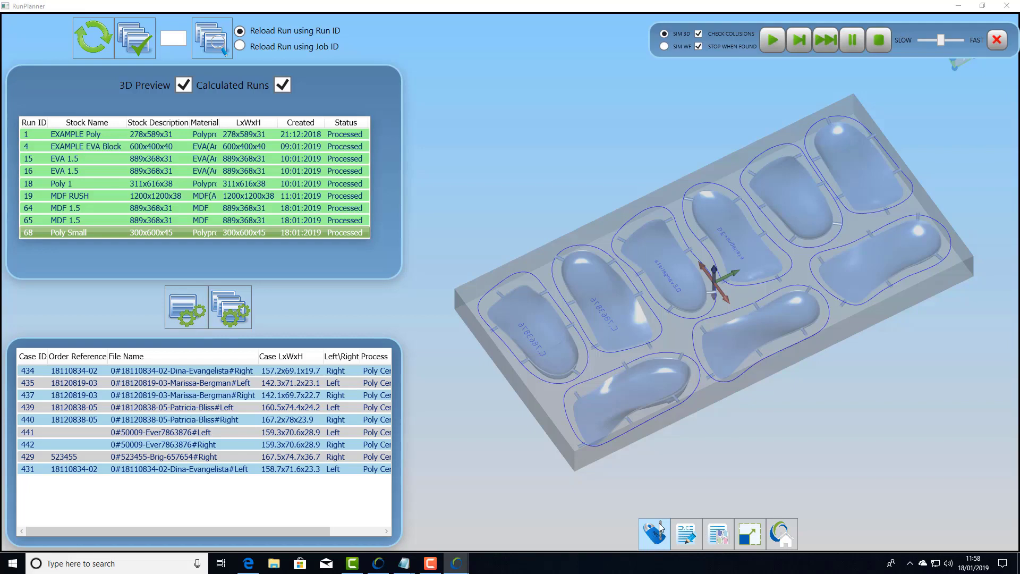
pyautogui.click(772, 40)
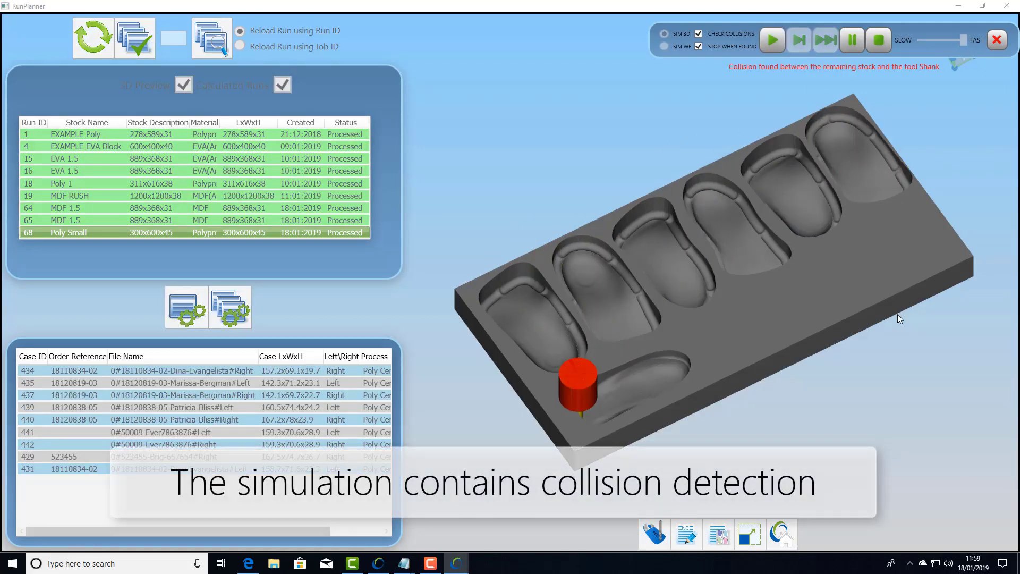
pyautogui.click(699, 34)
pyautogui.click(777, 47)
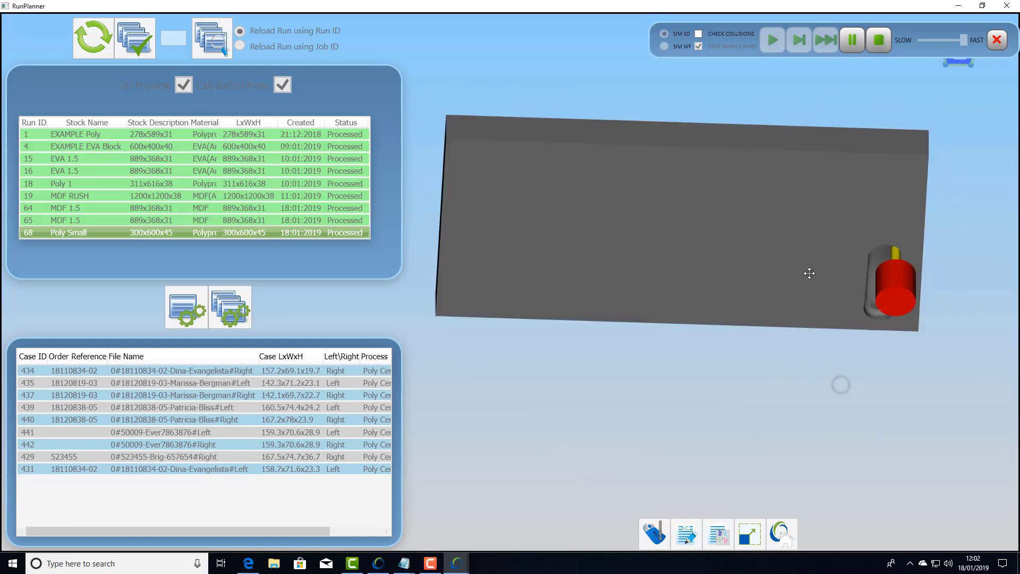
# Step: Tilt the simulated block to show its thickness, then fit all outstanding cases onto an EVA block
pyautogui.moveTo(809, 273); pyautogui.dragTo(835, 165, button='right')
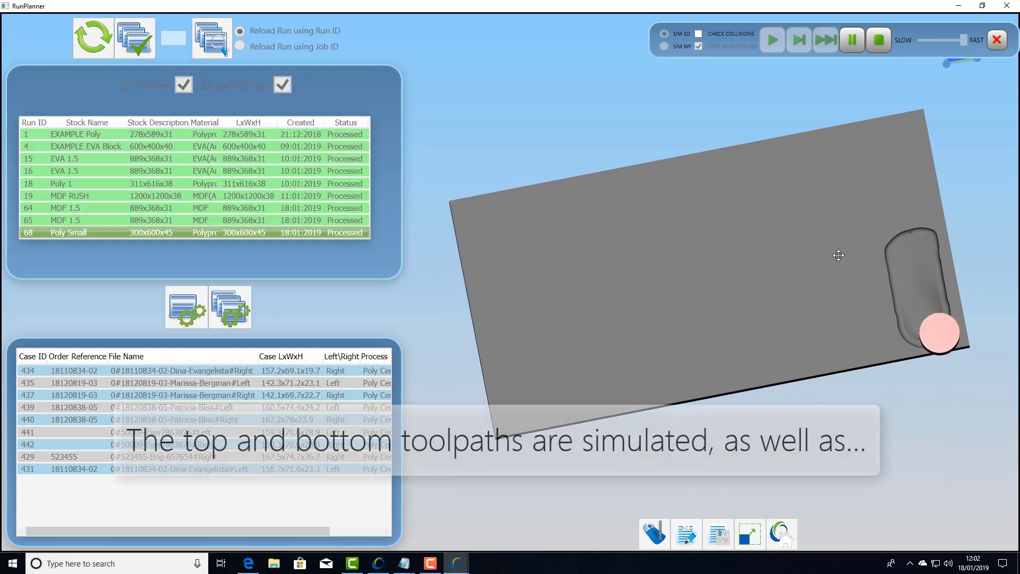
pyautogui.moveTo(840, 250)
pyautogui.mouseDown(button='right')
pyautogui.moveTo(834, 243)
pyautogui.moveTo(834, 253)
pyautogui.mouseUp(button='right')
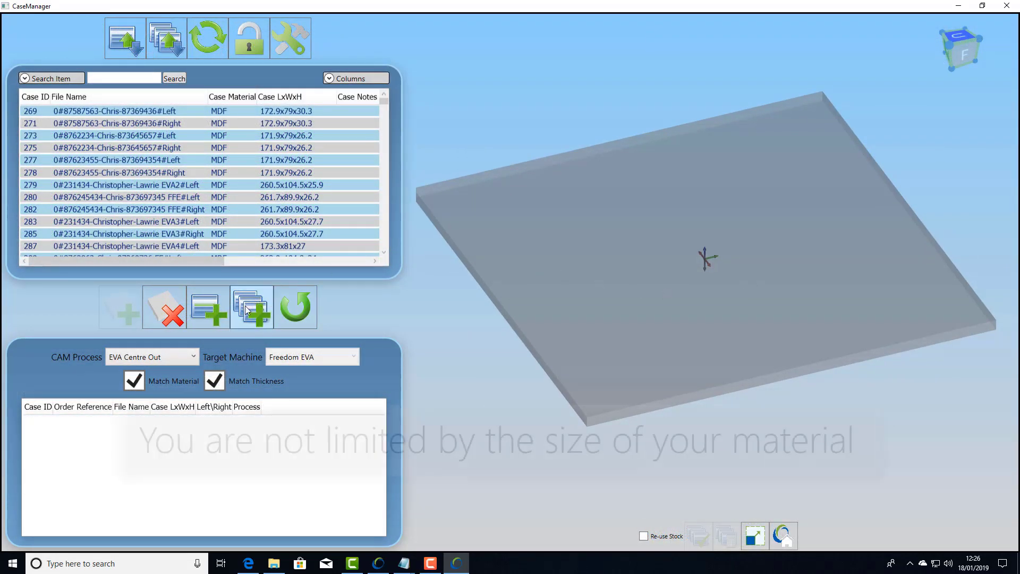
pyautogui.click(246, 308)
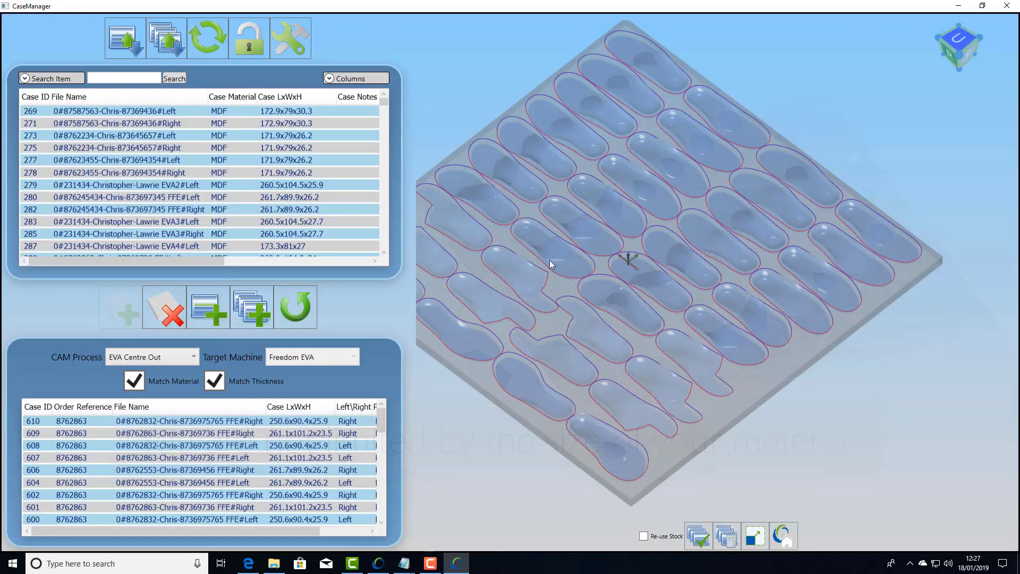
pyautogui.scroll(5, 596, 242)
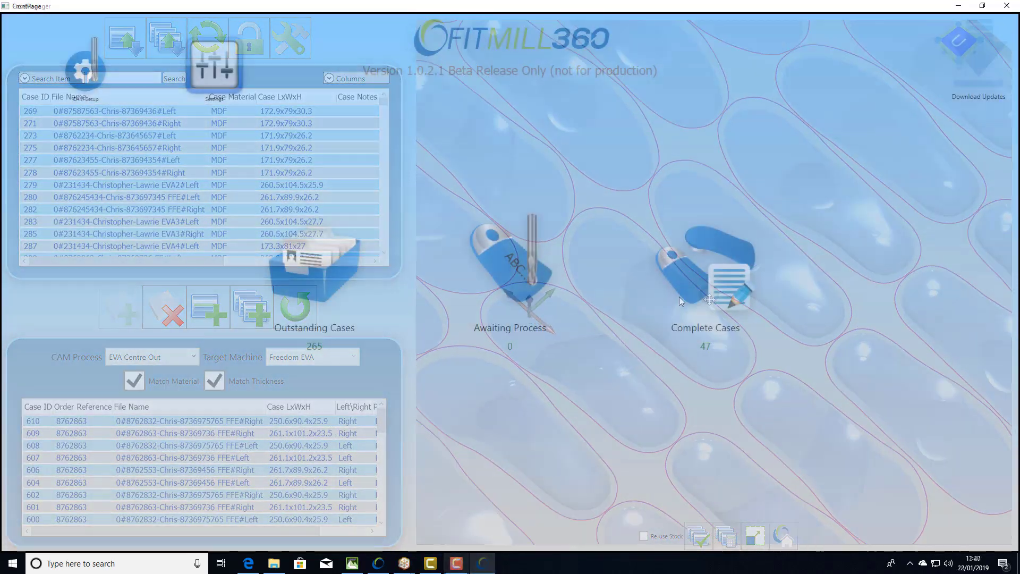
# Step: Re-add completed case 107 as a new case, bringing outstanding cases to 266
pyautogui.click(709, 279)
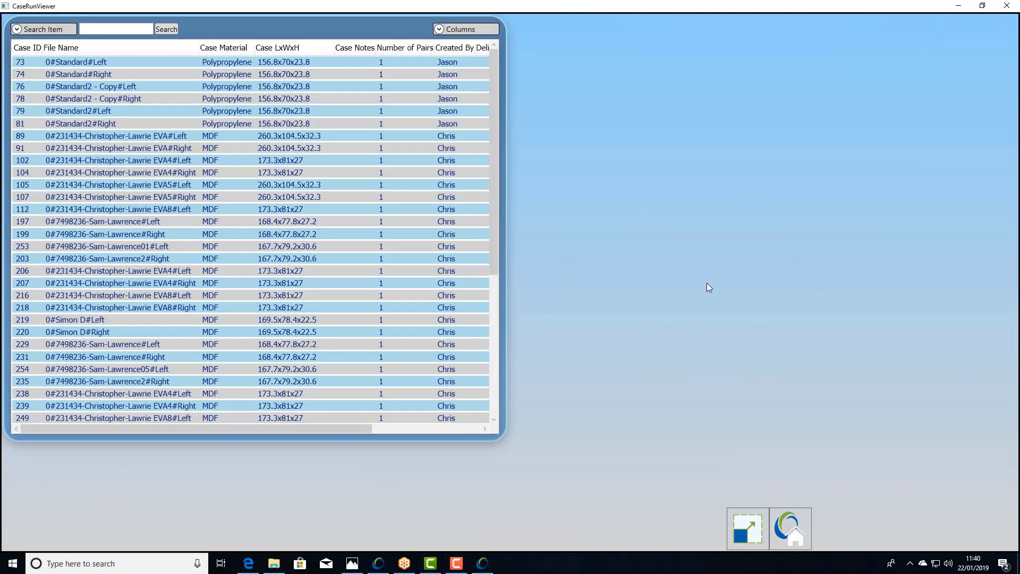
pyautogui.click(173, 198)
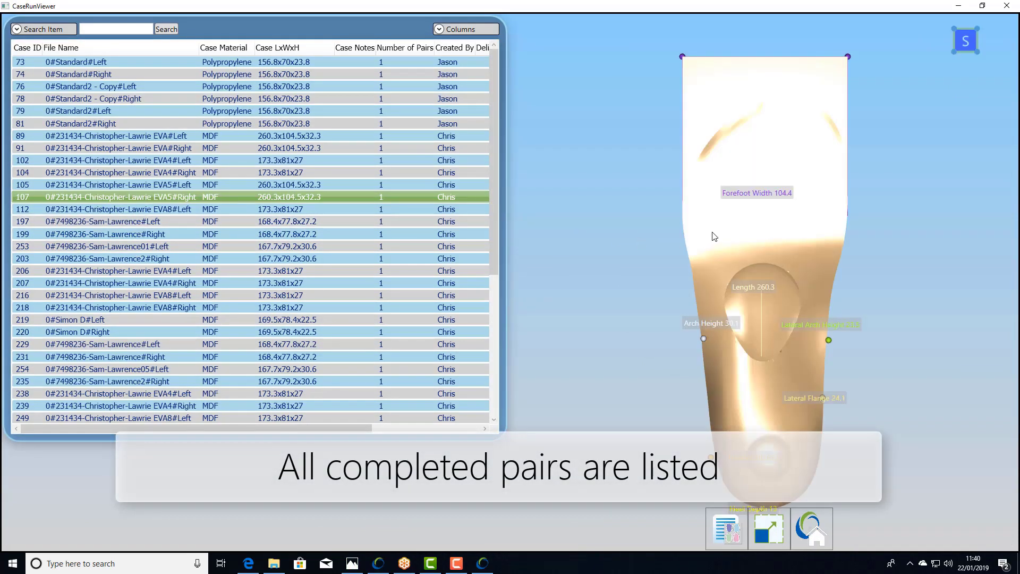
pyautogui.moveTo(714, 237); pyautogui.dragTo(747, 201)
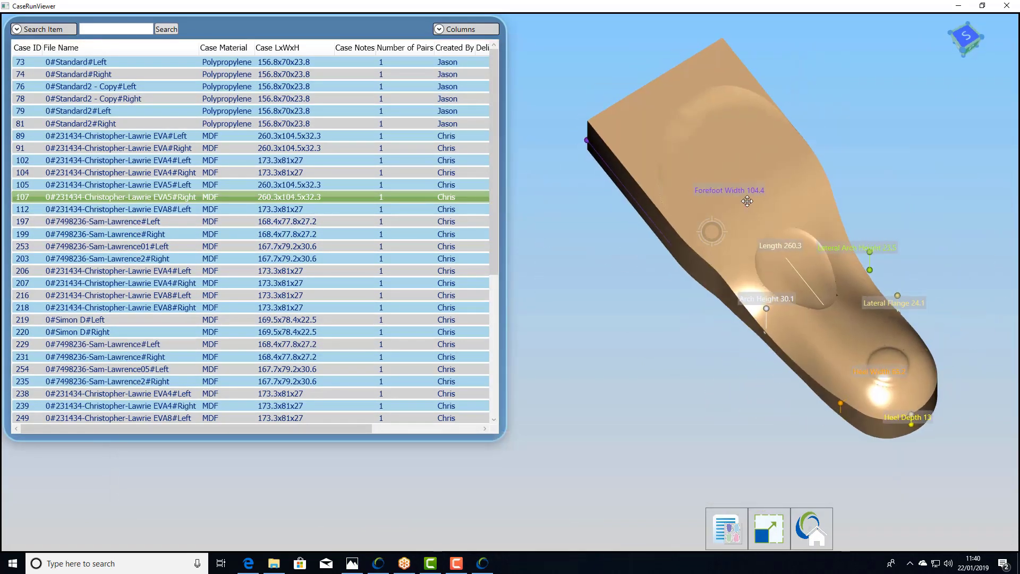
pyautogui.rightClick(281, 198)
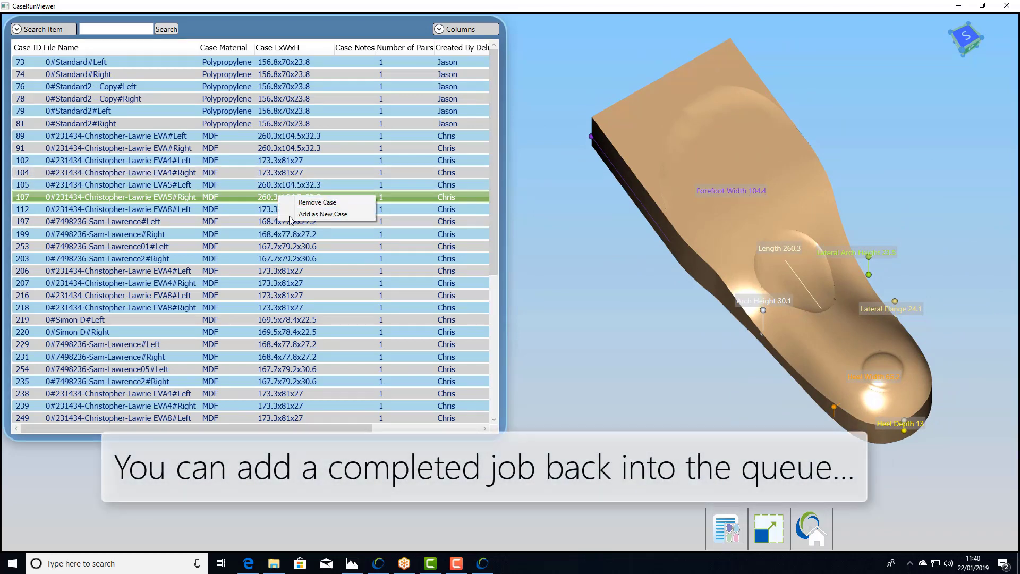
pyautogui.click(811, 550)
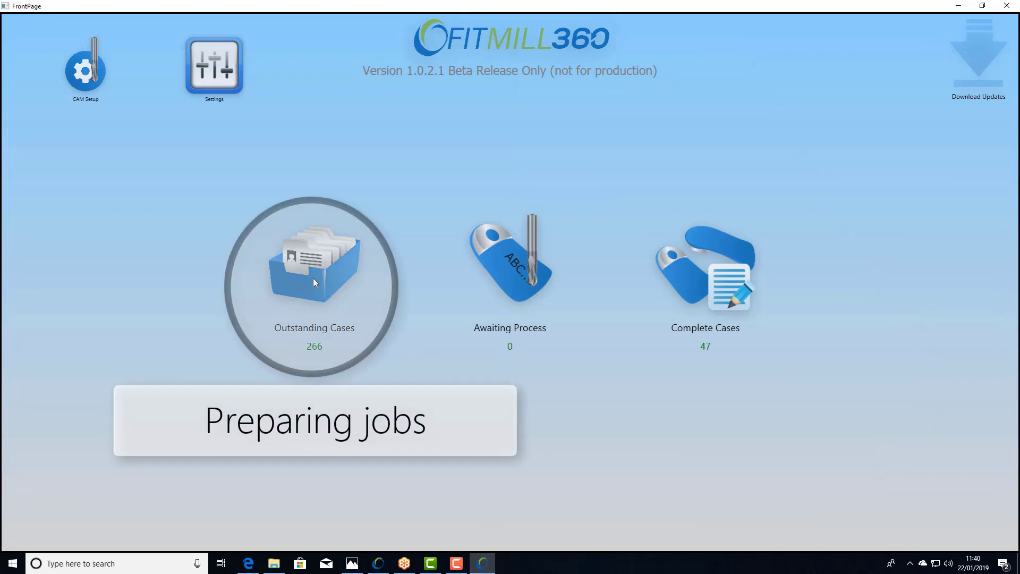
# Step: Review the prescription details of outstanding case 637
pyautogui.click(320, 278)
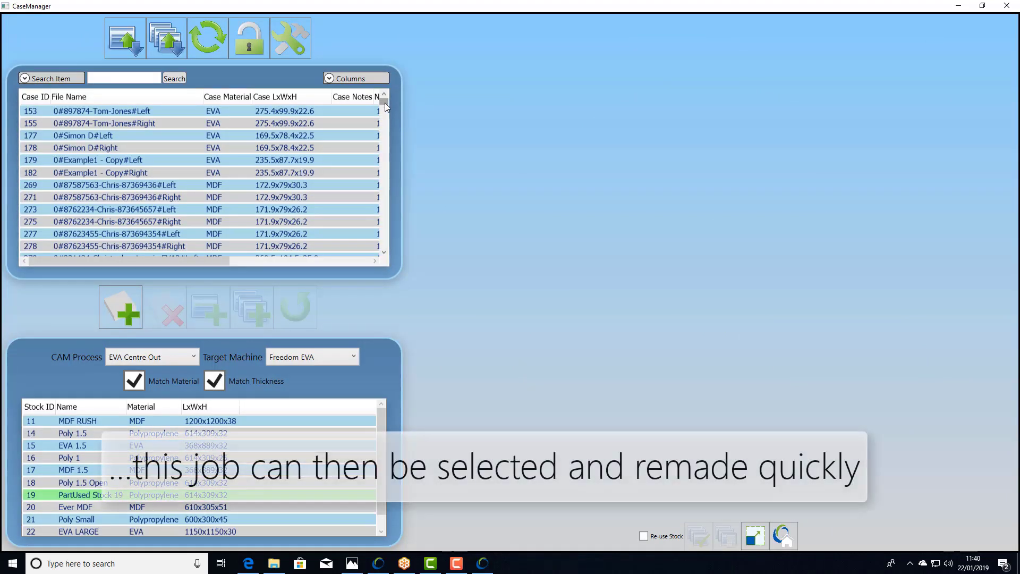
pyautogui.moveTo(384, 104); pyautogui.dragTo(383, 248)
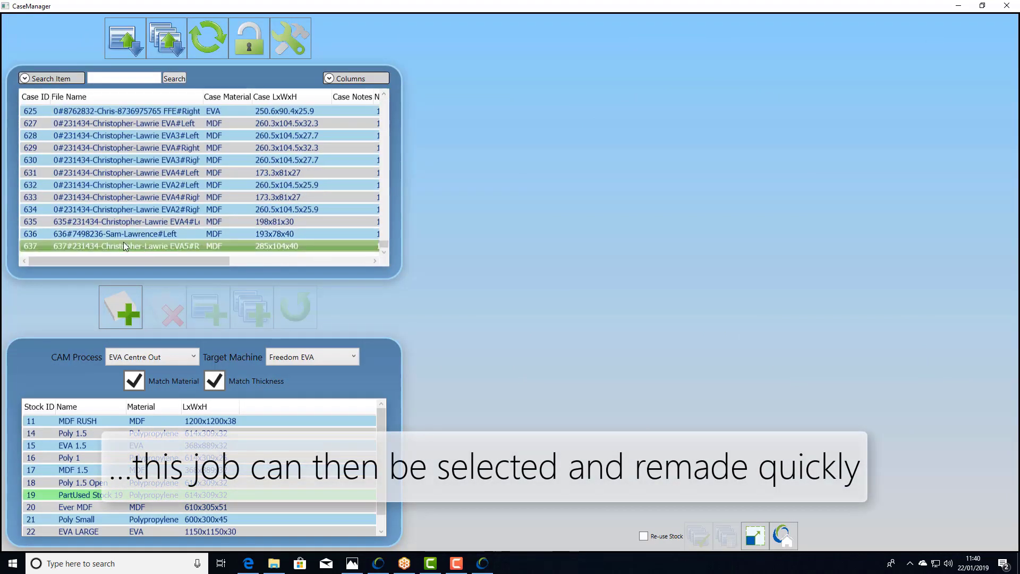
pyautogui.doubleClick(155, 247)
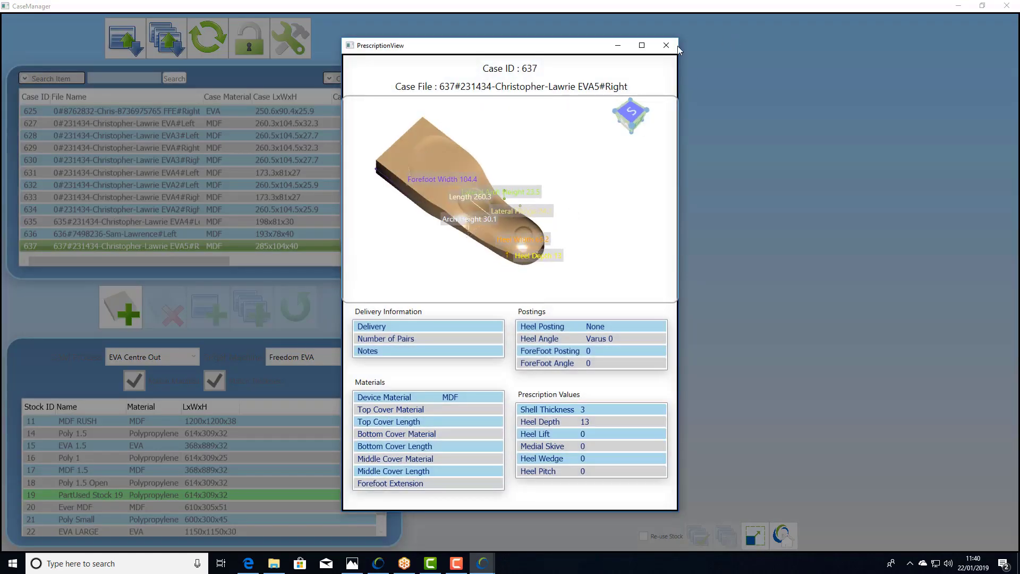
pyautogui.click(666, 46)
# Step: Add case 637 to the block and fit it for MDF Positive remaking
pyautogui.click(132, 311)
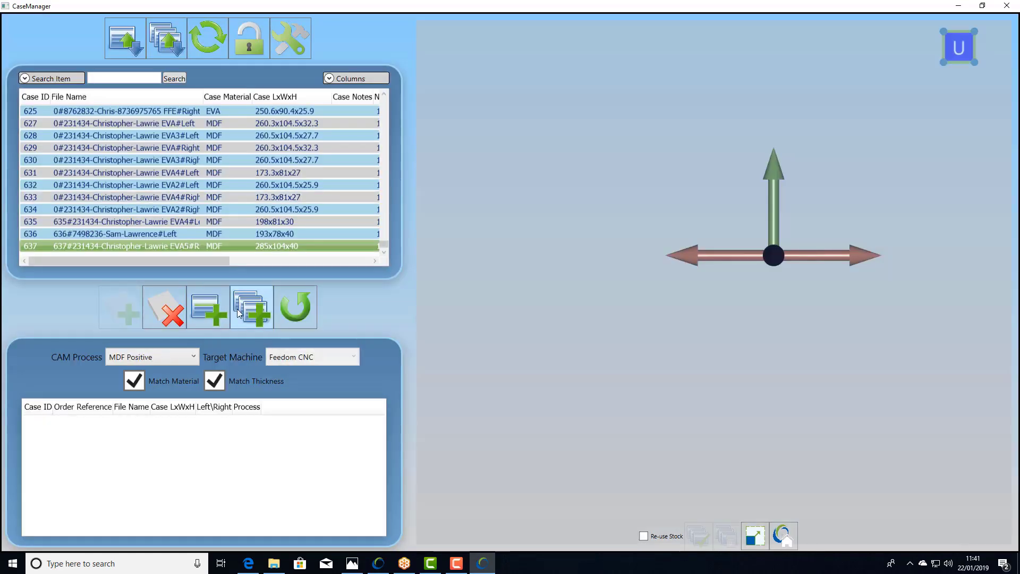
pyautogui.click(238, 312)
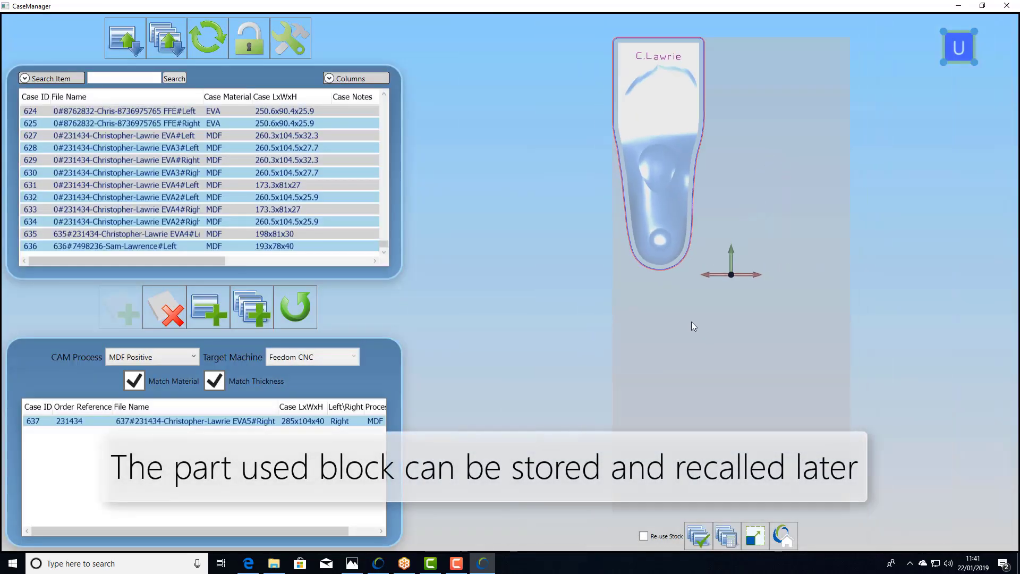
pyautogui.moveTo(693, 326); pyautogui.dragTo(703, 267, button='middle')
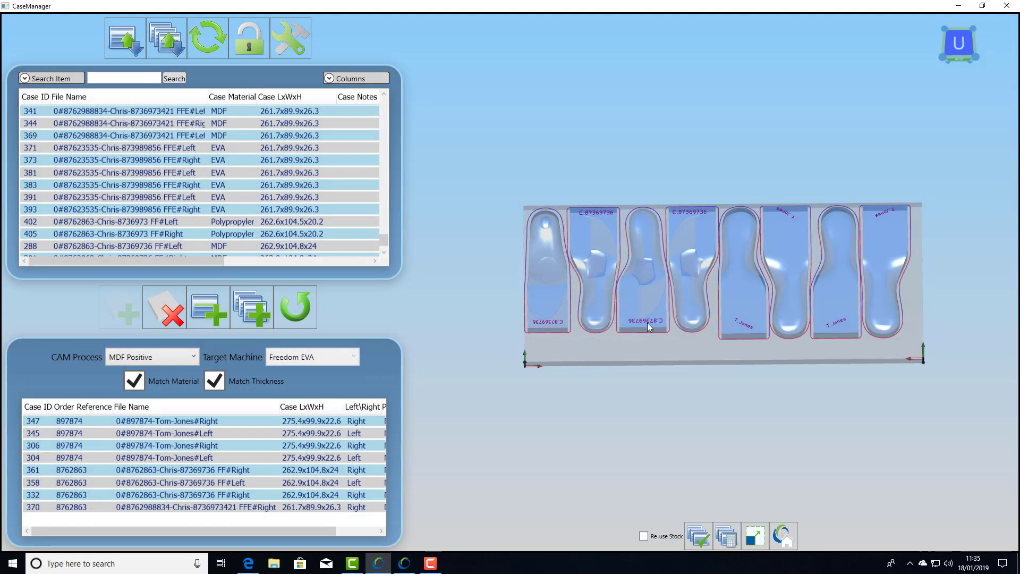
# Step: Pick a nested part in the 3D block view to reposition it
pyautogui.click(643, 298)
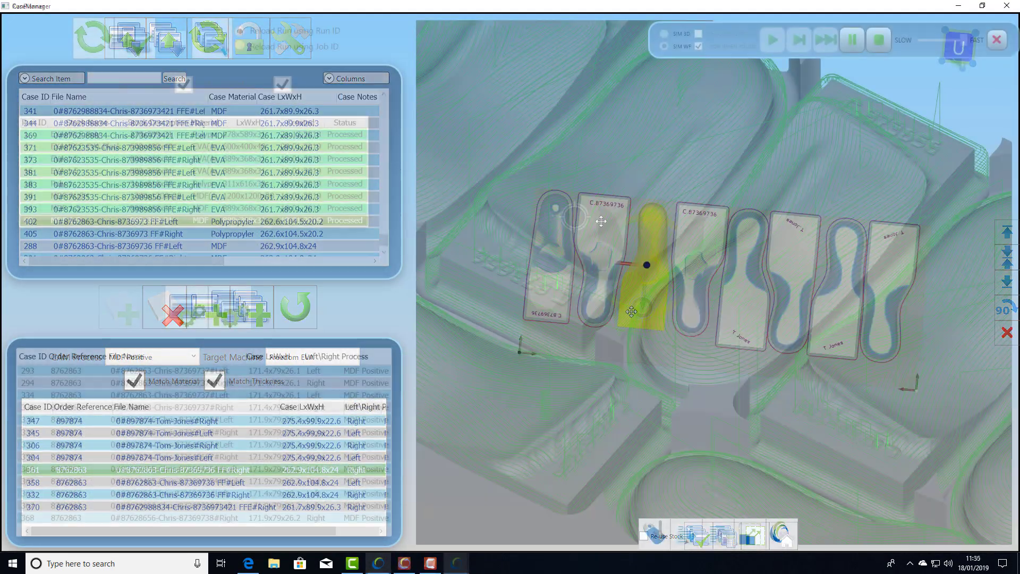